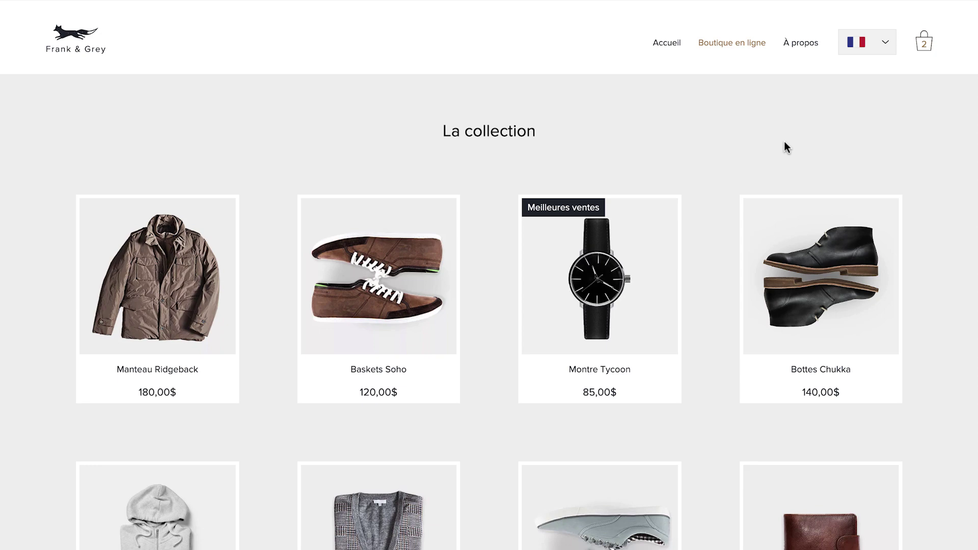
left_click(924, 42)
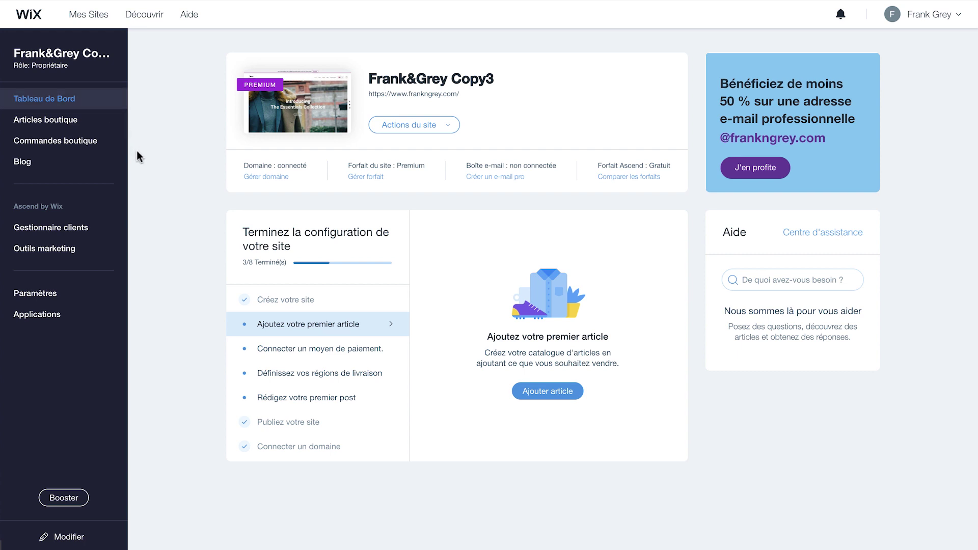
Start setting up the recommended automation "Récupérer les paniers abandonnés" from the customer management section.
left_click(109, 232)
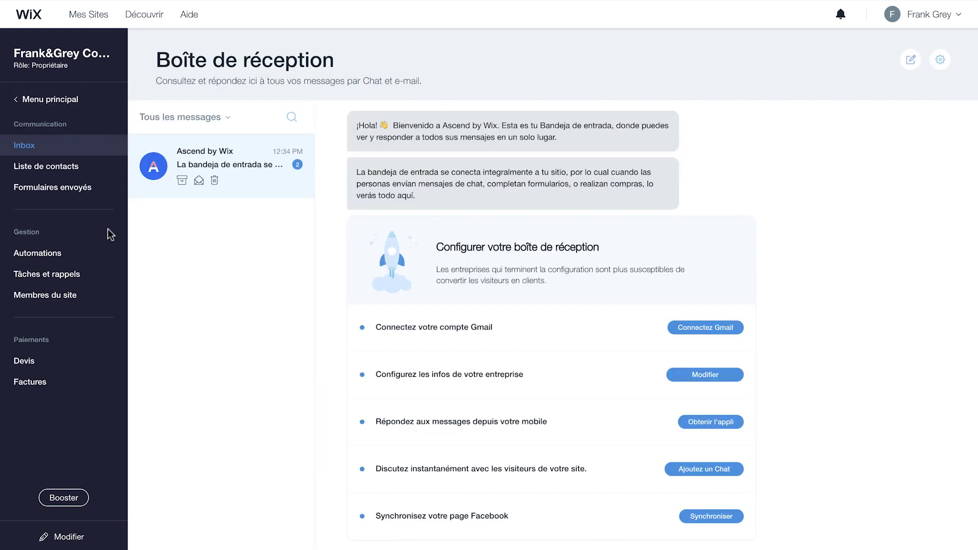
left_click(84, 257)
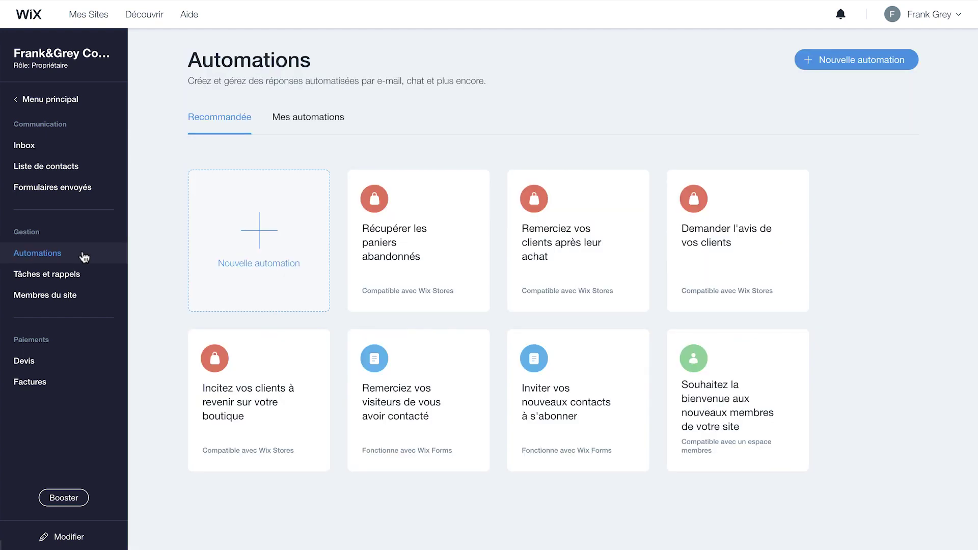
mouse_move(402, 240)
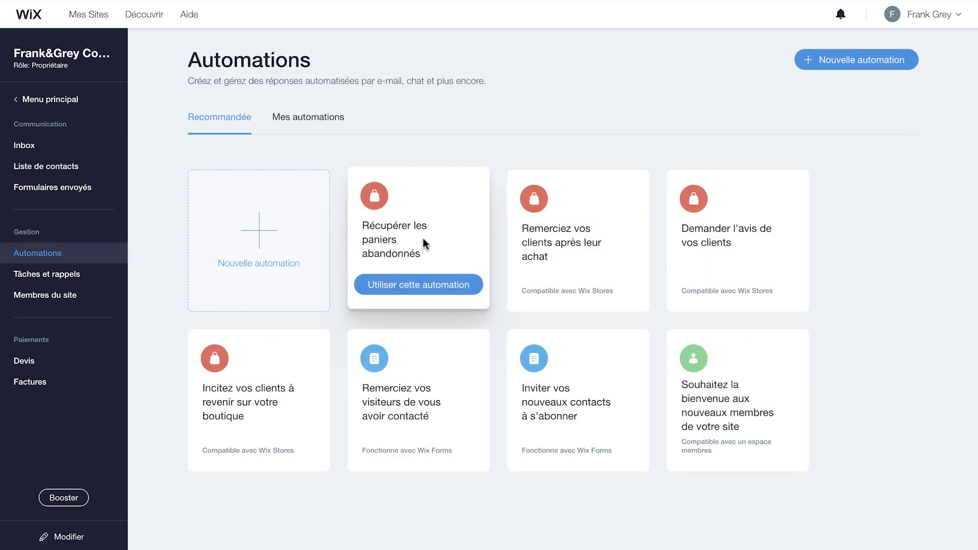
left_click(420, 285)
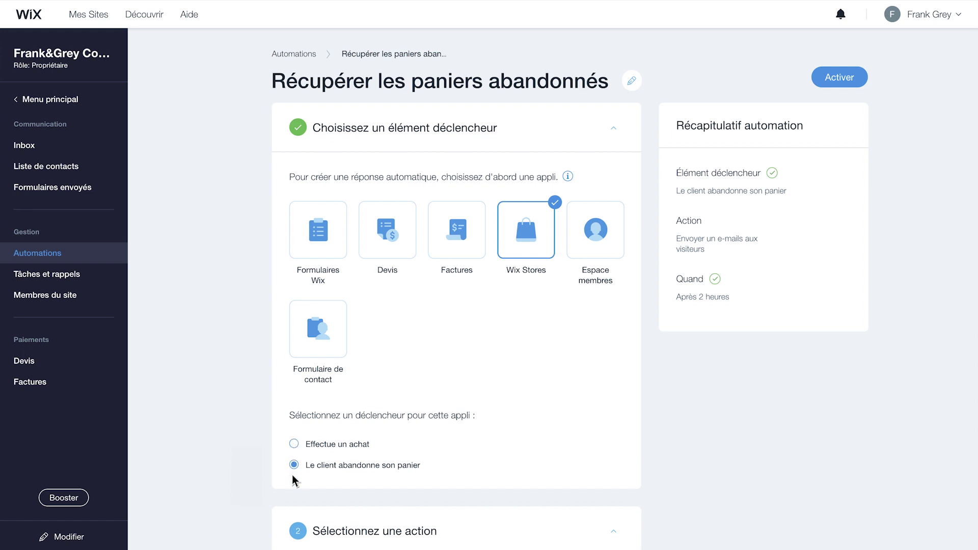
Add the sender details for the visitor email action with the prefilled name and reply address, and confirm them with the emailed verification code.
scroll(249, 479, "down", 7)
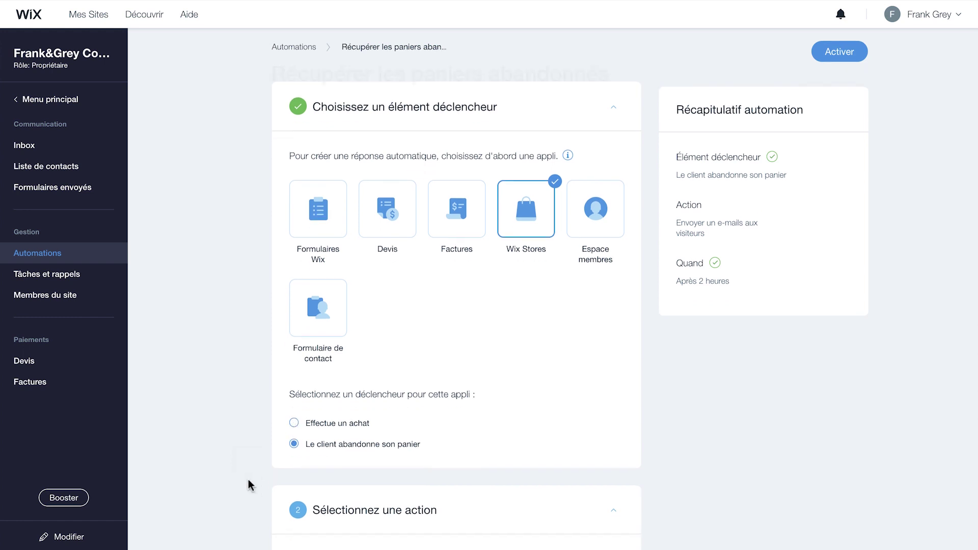
scroll(249, 484, "down", 2)
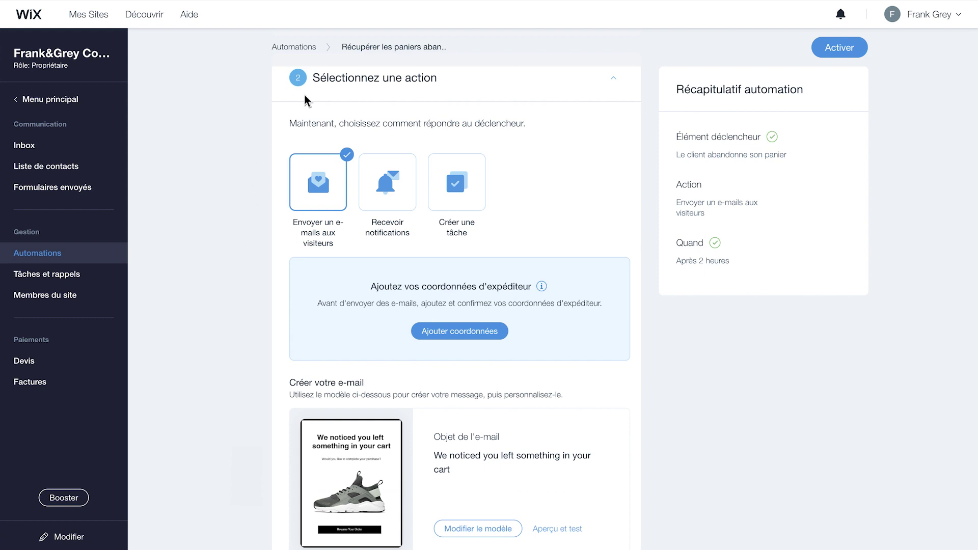
mouse_move(313, 186)
left_click(418, 332)
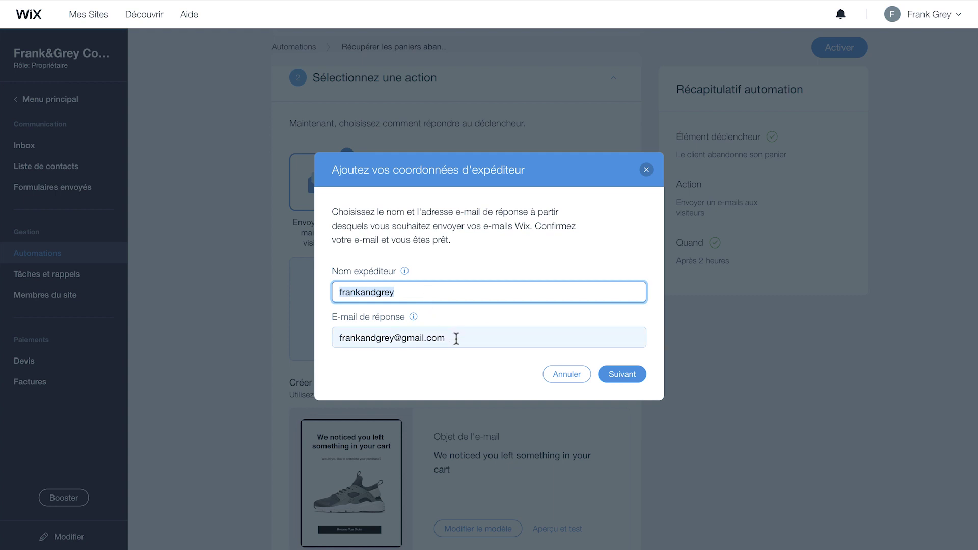
left_click(621, 375)
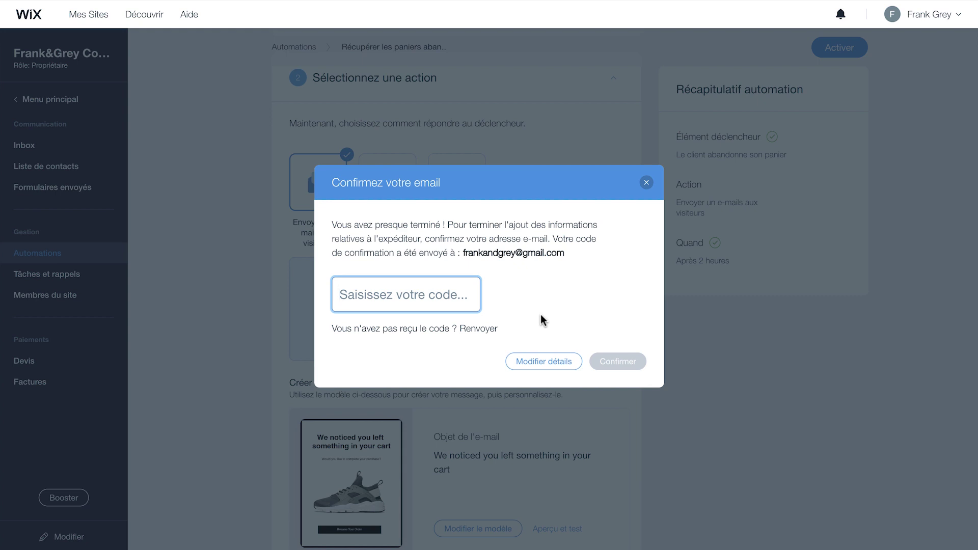
type("*****")
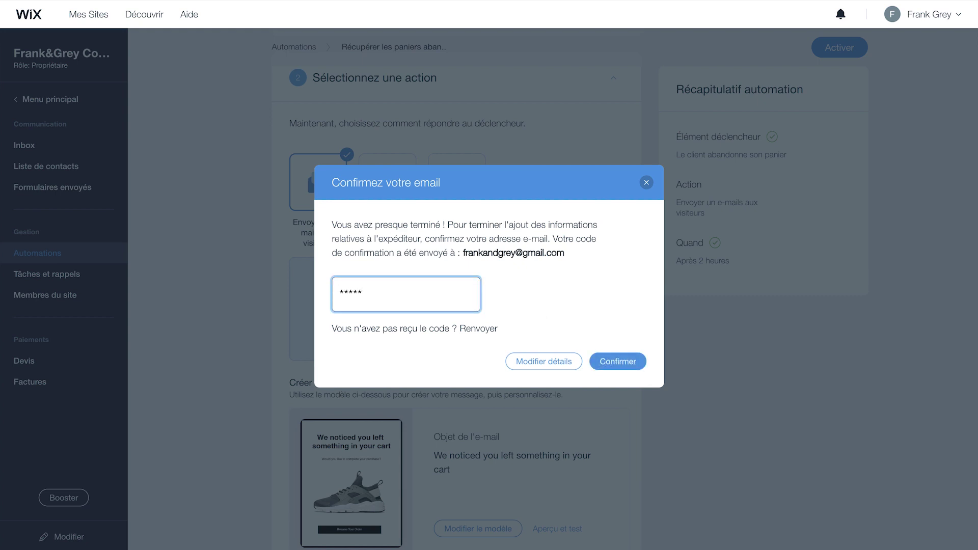
left_click(612, 360)
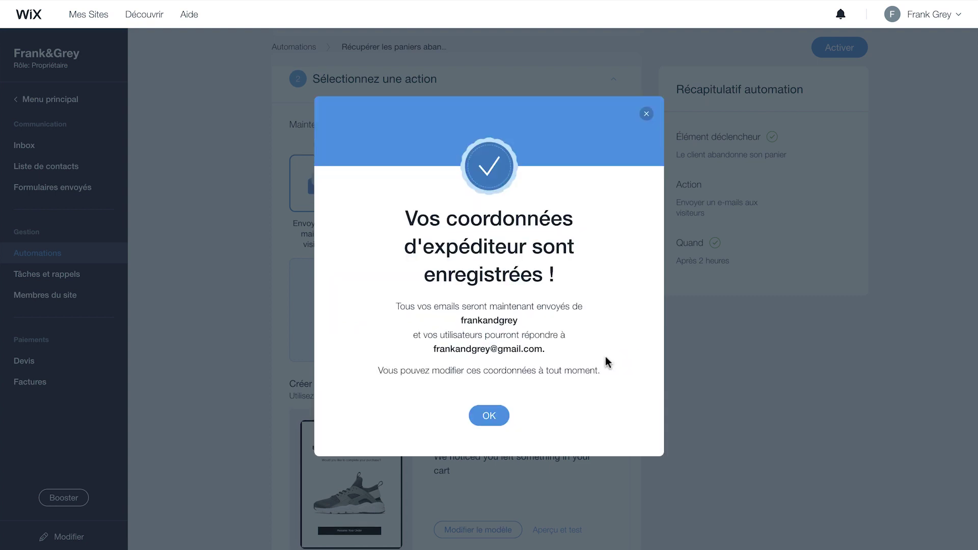
left_click(497, 415)
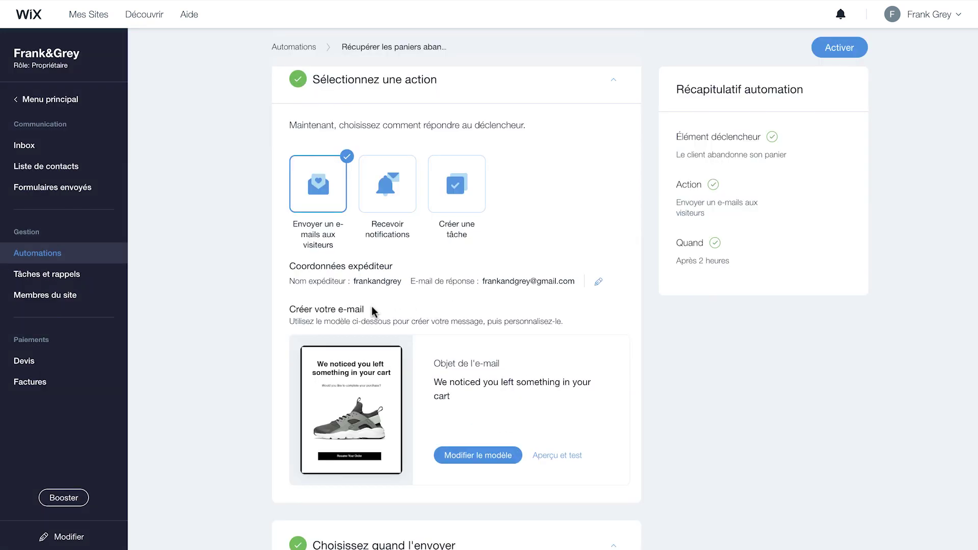
Edit the email template and set its subject to "Vous avez laissé un ou plusieurs articles dans le panier. Pouvons-nous vous aider ?".
left_click(467, 459)
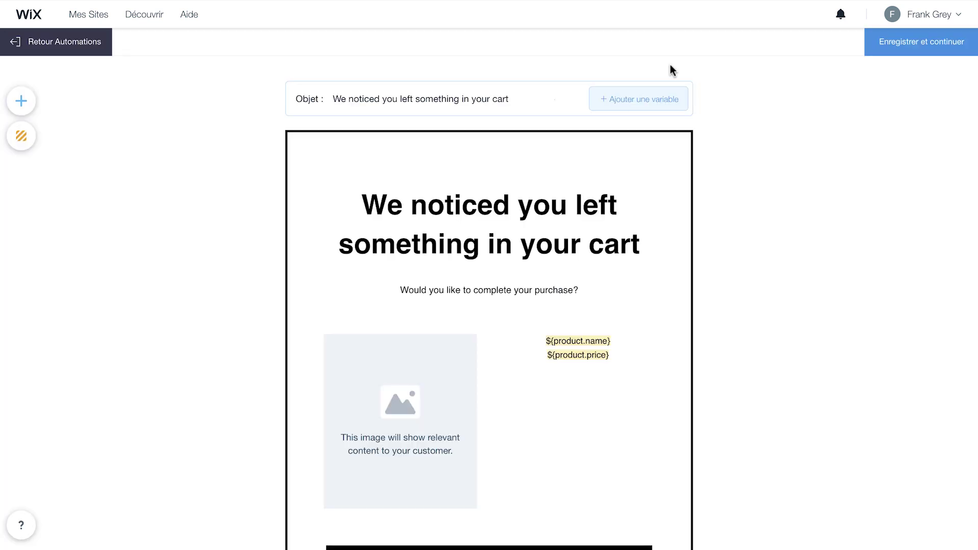
triple_click(518, 91)
type("Vous avez laissé un ou plusieurs art")
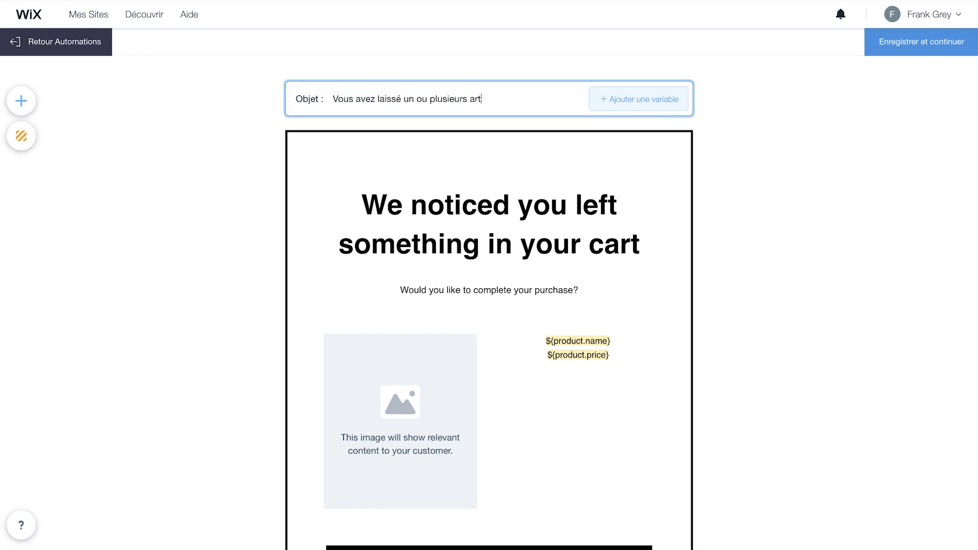
type("icles dans le panier. Pouvons-nous vous aider ?")
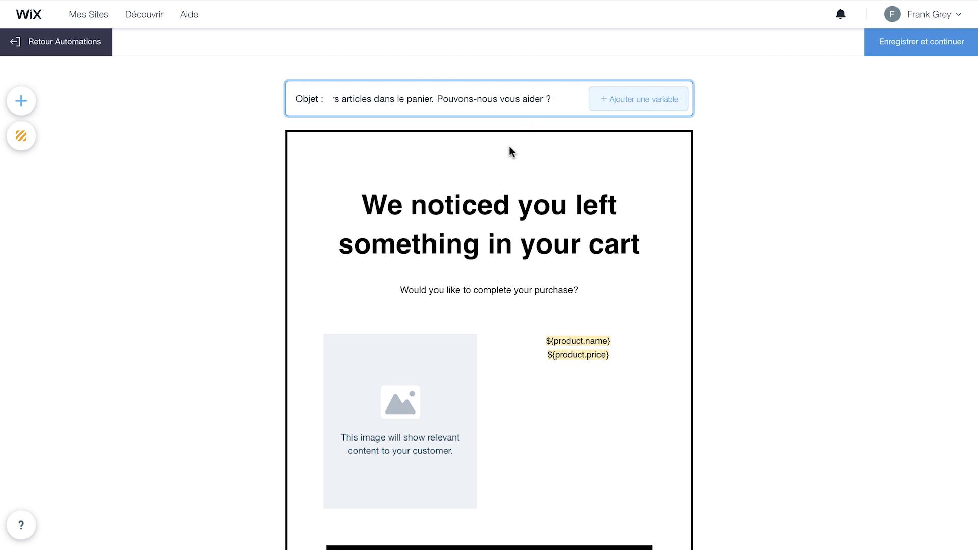
Replace the email's main heading with "Vous avez oublié quelque chose ?" and apply the text.
triple_click(465, 199)
type("Vous avez ")
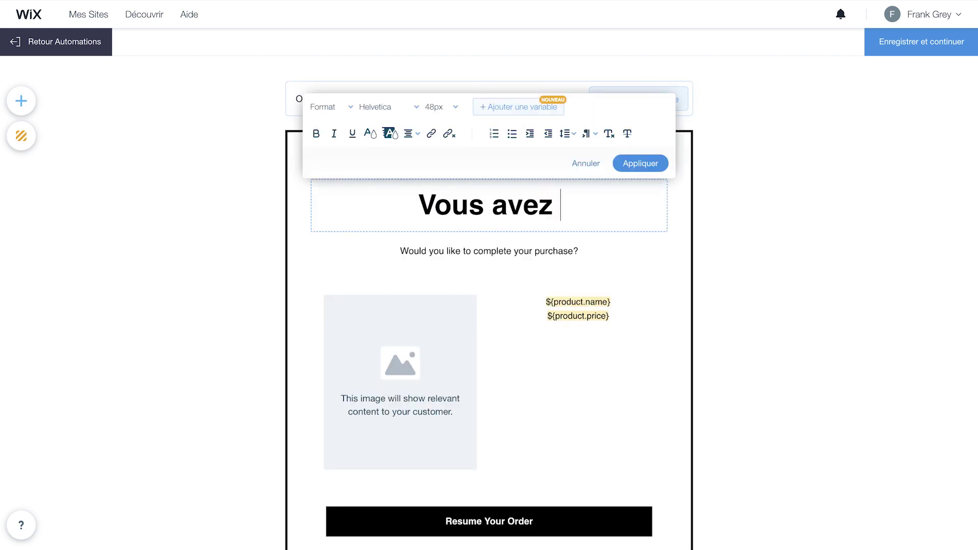
type("oublié quelque chose ?")
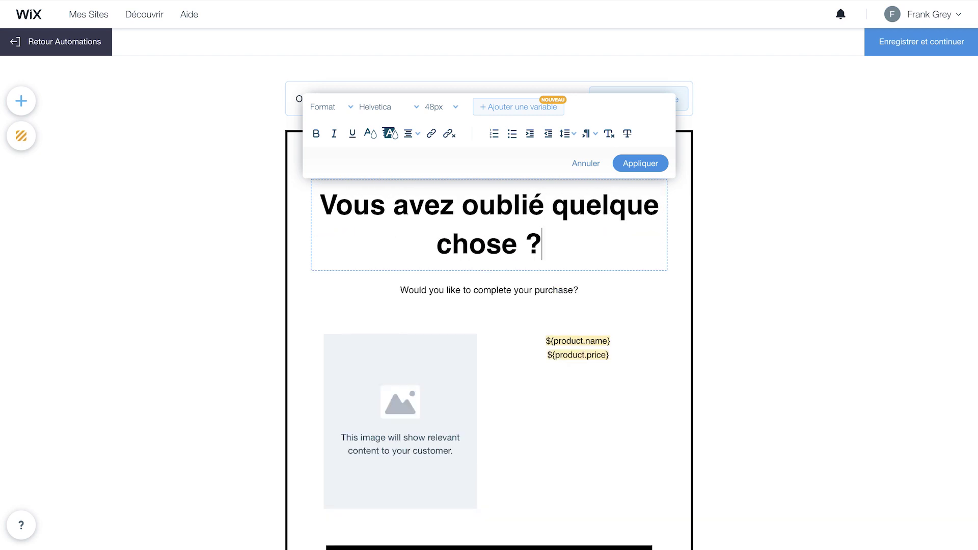
left_click(637, 170)
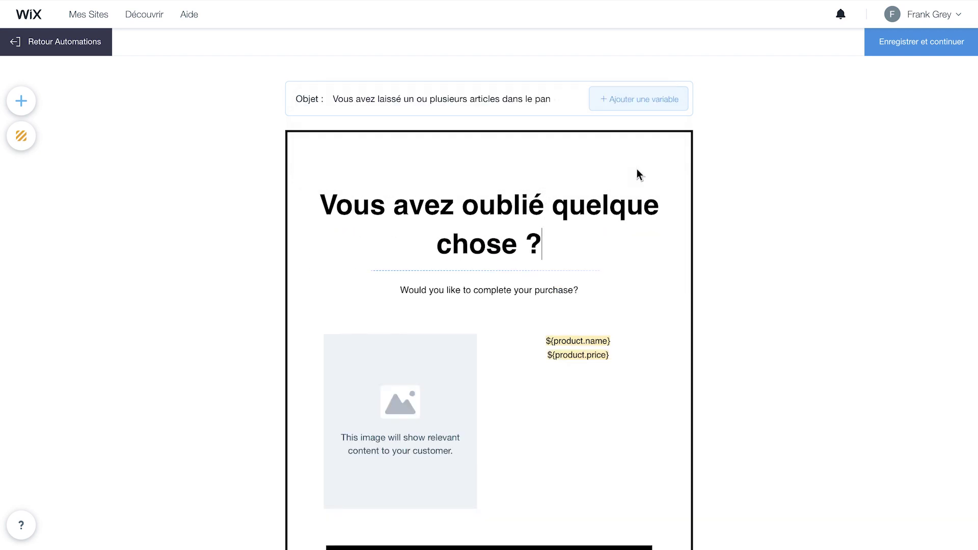
Change the product block's layout to two side-by-side images and apply it.
mouse_move(627, 408)
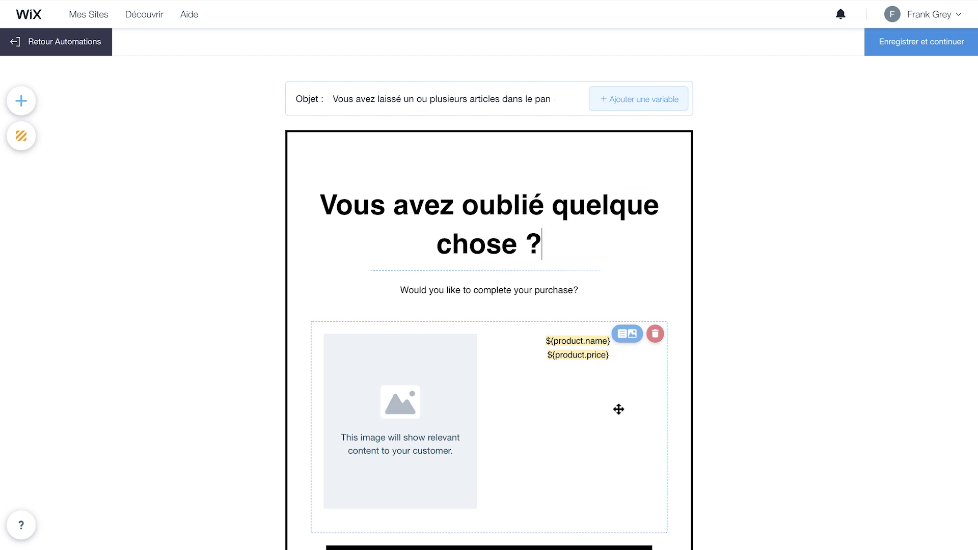
left_click(623, 341)
scroll(622, 343, "down", 3)
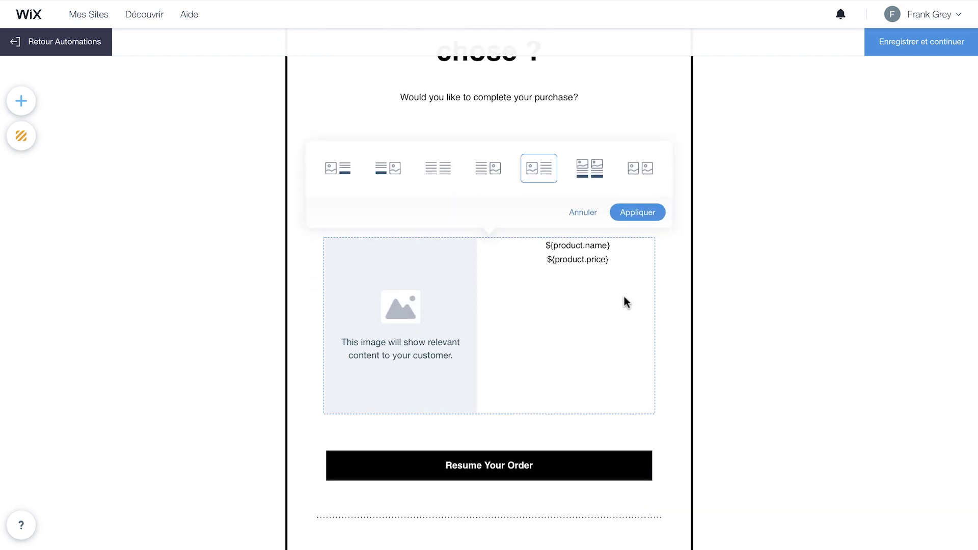
left_click(636, 180)
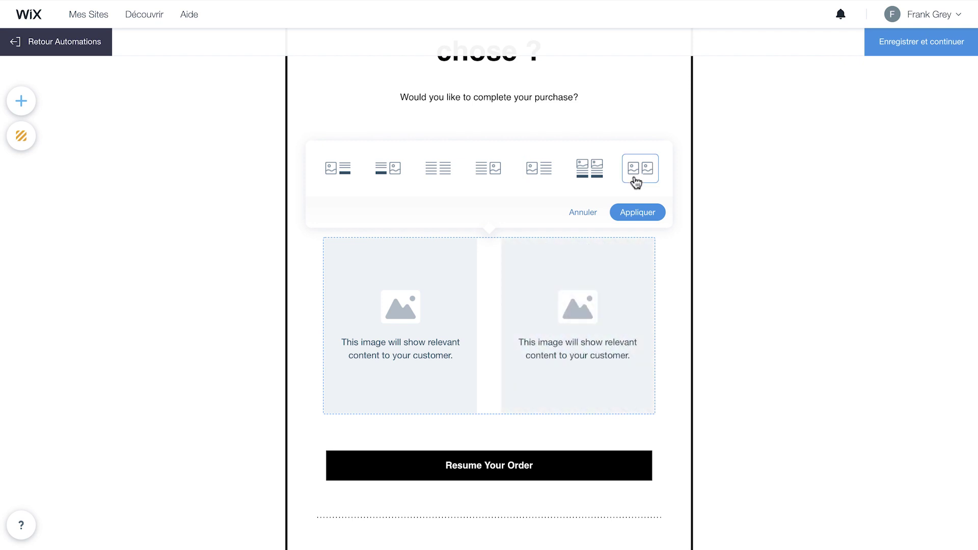
left_click(636, 214)
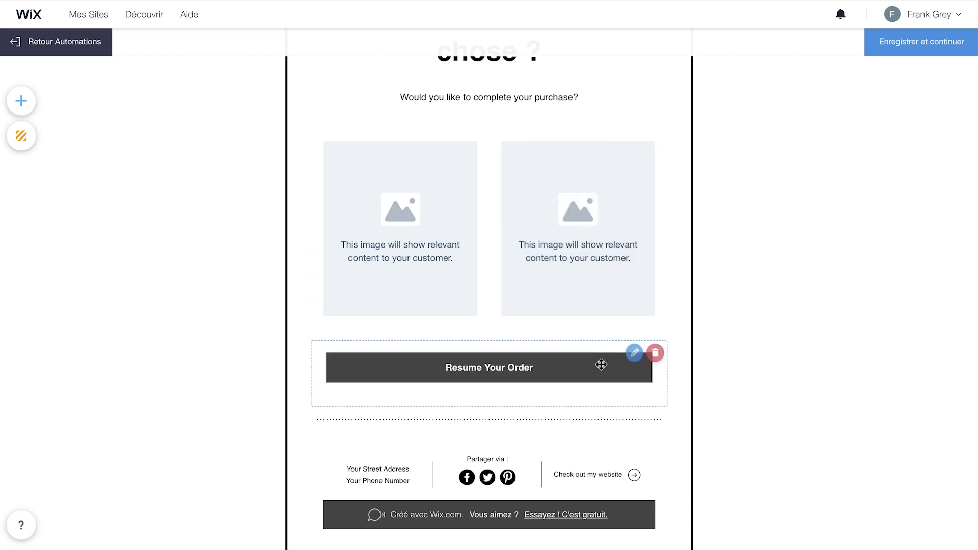
Give the "Resume Your Order" button the fill colour #A67A4B and a 0px border, then save the email template.
left_click(634, 354)
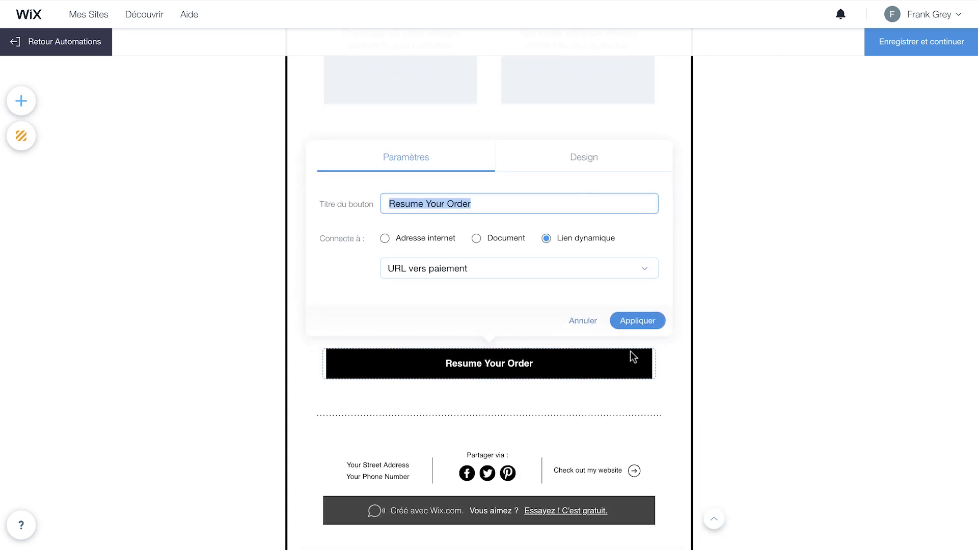
left_click(571, 164)
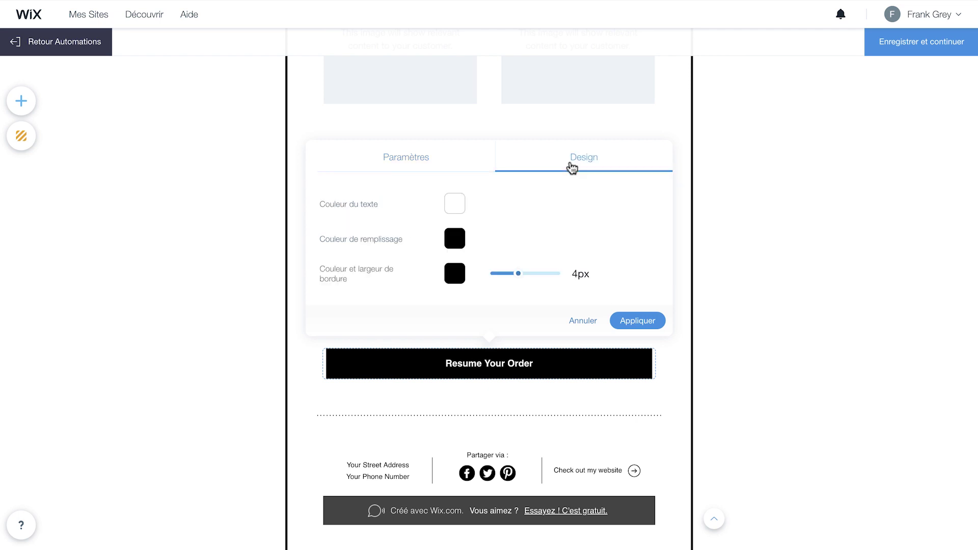
left_click(459, 242)
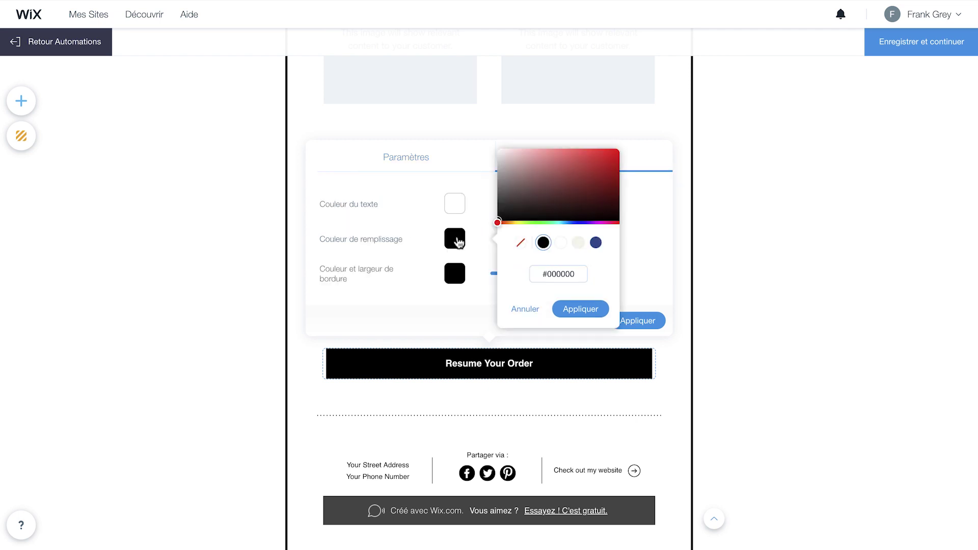
double_click(545, 273)
type("A67A4B")
left_click(640, 273)
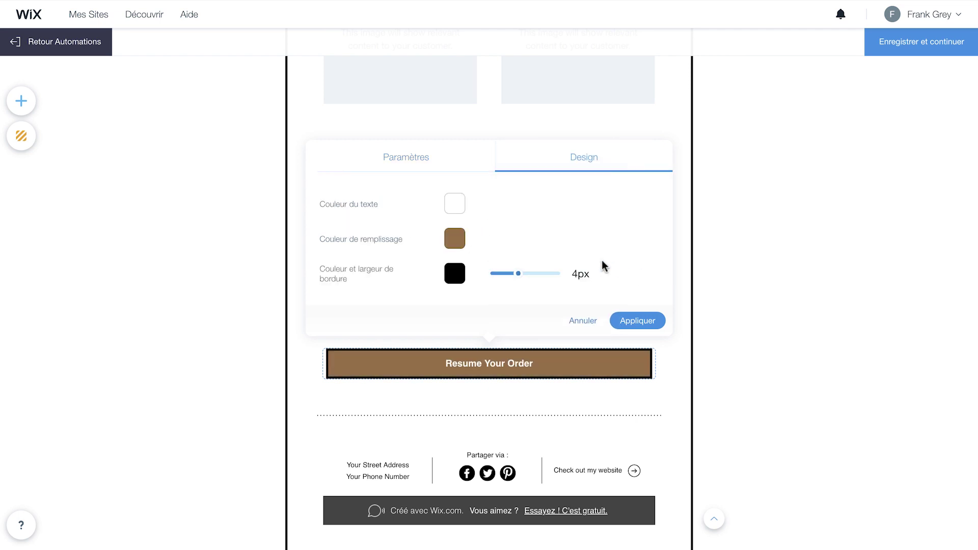
left_click_drag(519, 279, 491, 282)
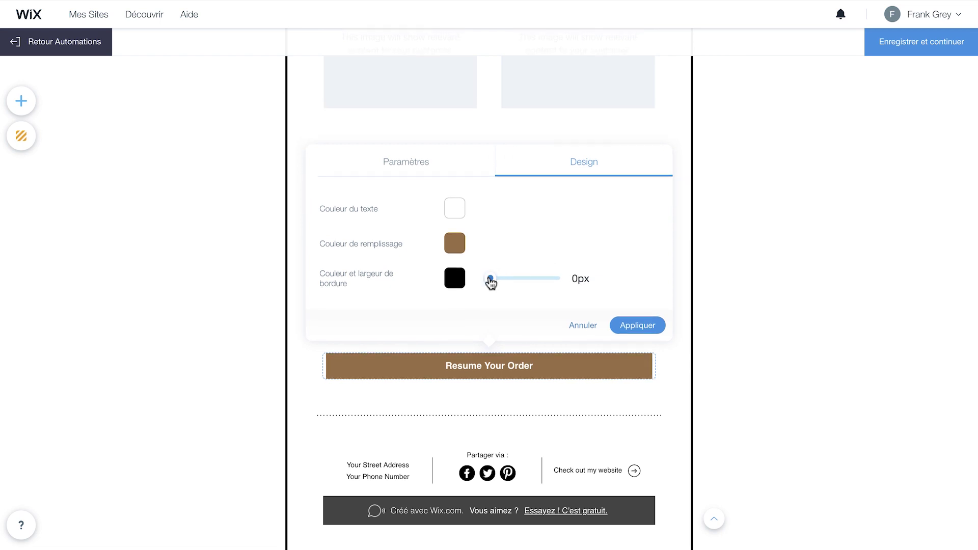
left_click(623, 326)
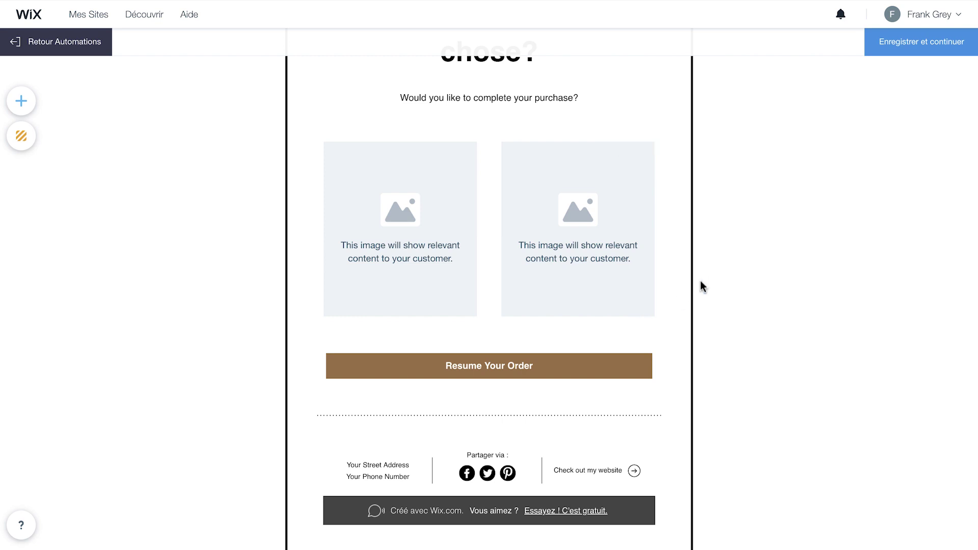
left_click(883, 56)
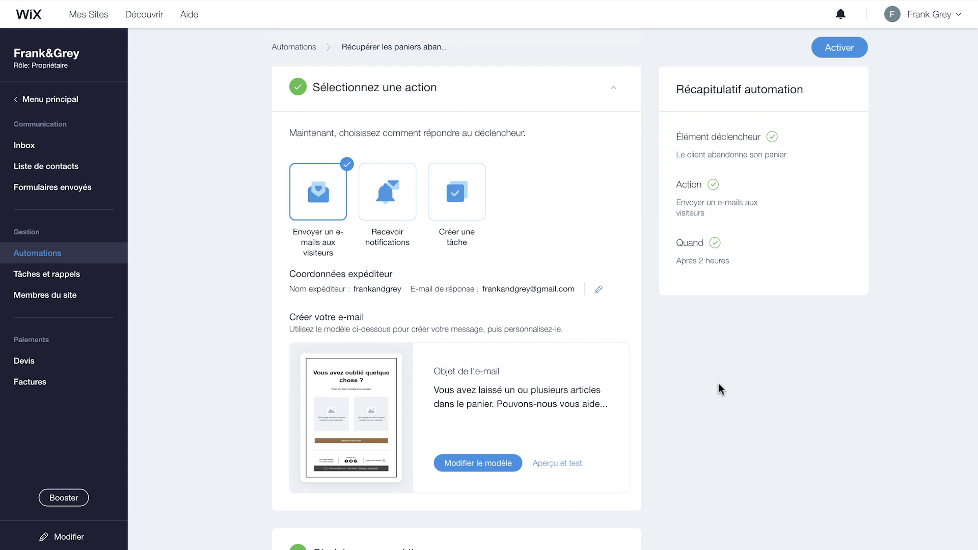
Preview the email, send a test to the recipient's email address, and return to the automation configuration.
left_click(573, 470)
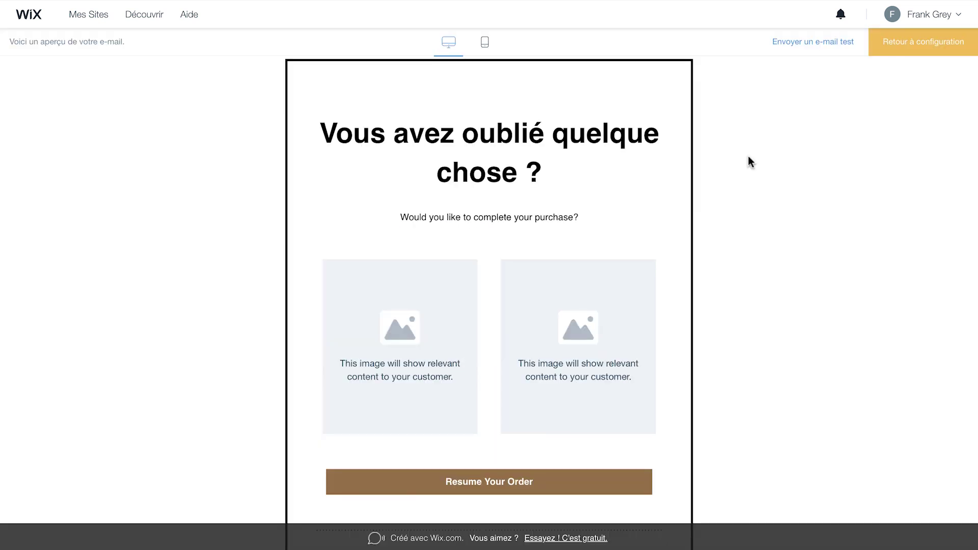
left_click(800, 46)
left_click(618, 116)
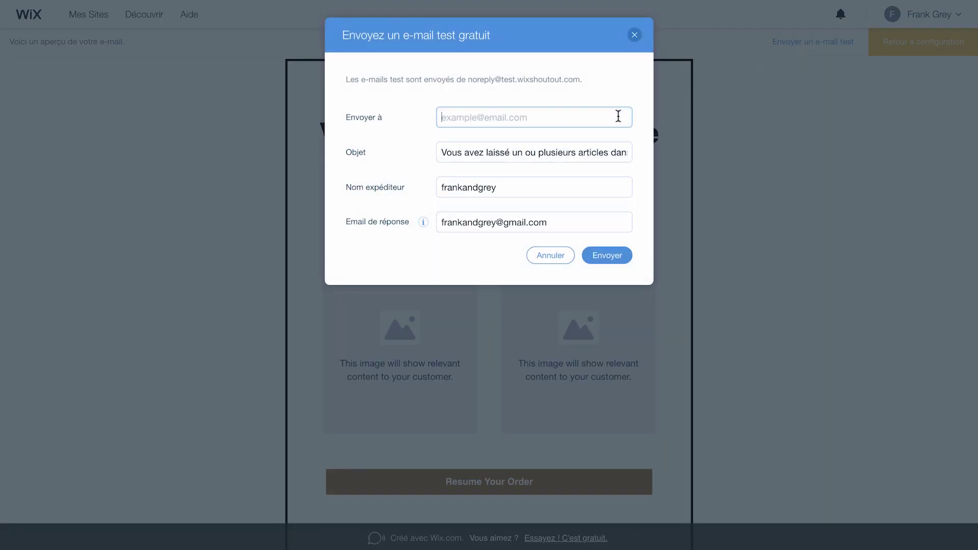
key("ctrl+v")
left_click(621, 257)
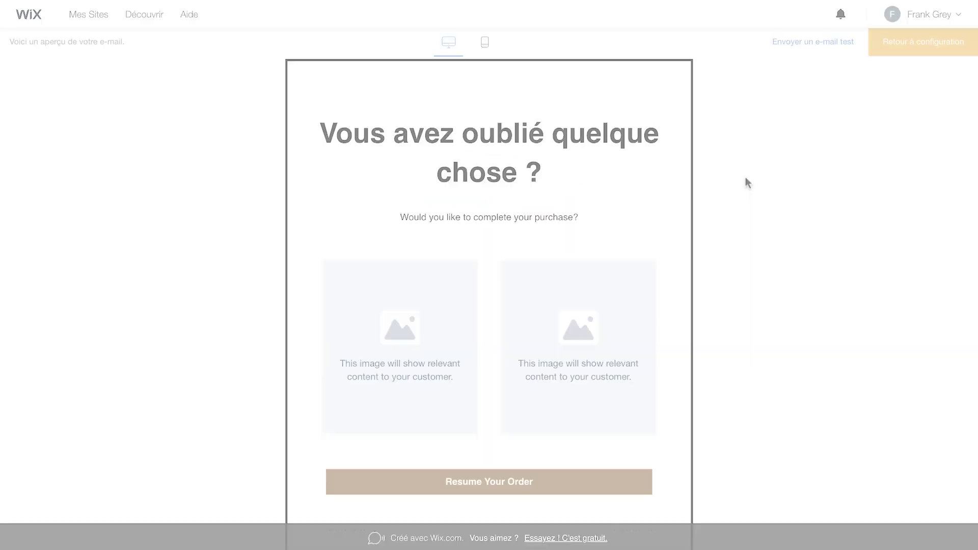
left_click(895, 51)
Set the email's custom sending delay to 3 hours after the trigger and activate the automation.
scroll(744, 399, "down", 5)
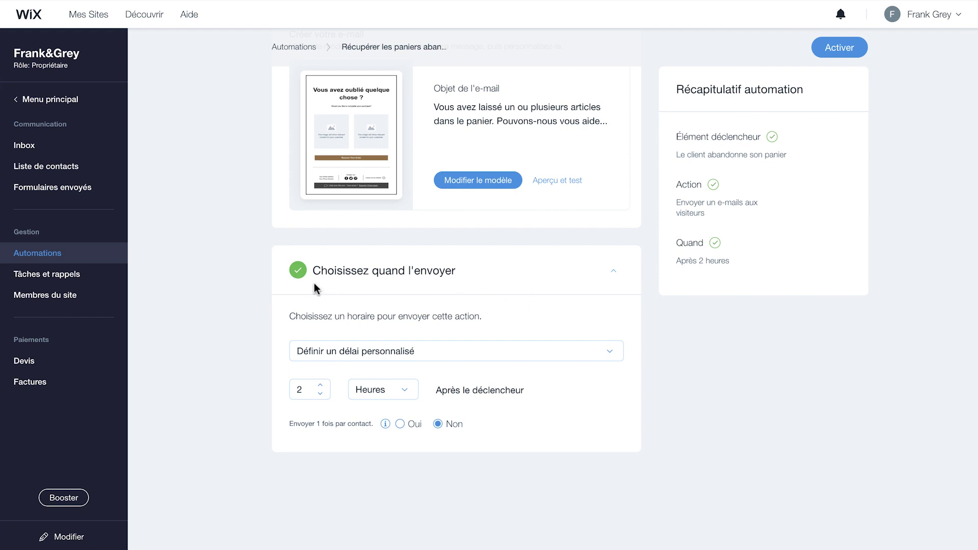
left_click(321, 359)
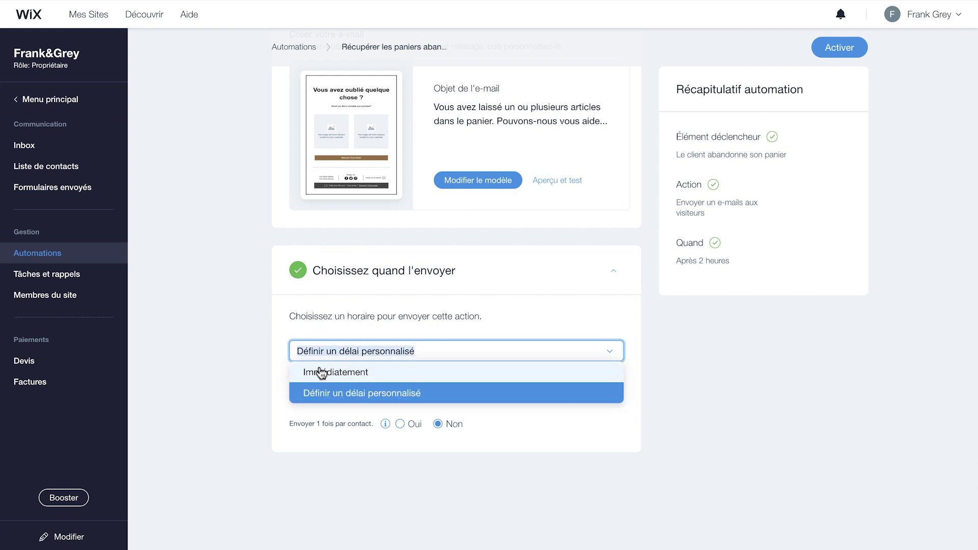
left_click(321, 394)
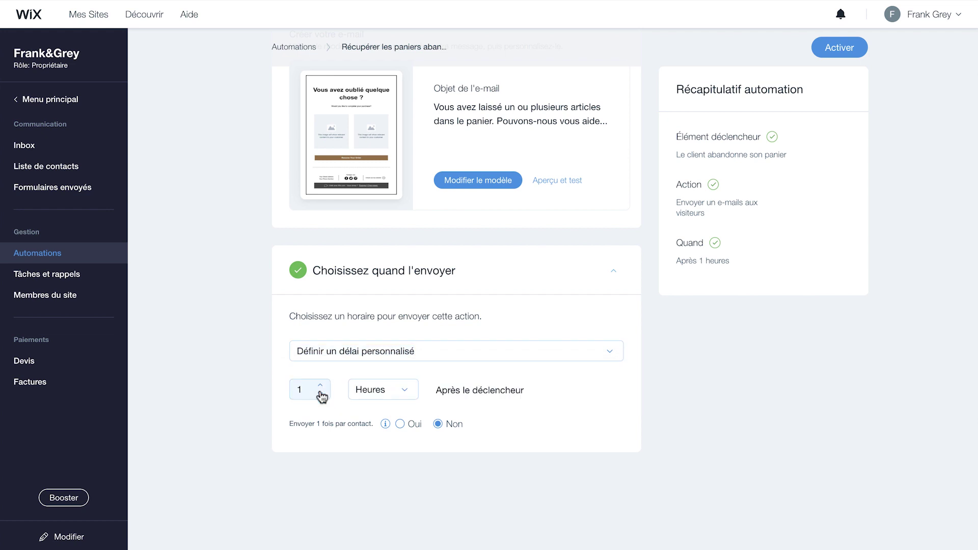
double_click(323, 386)
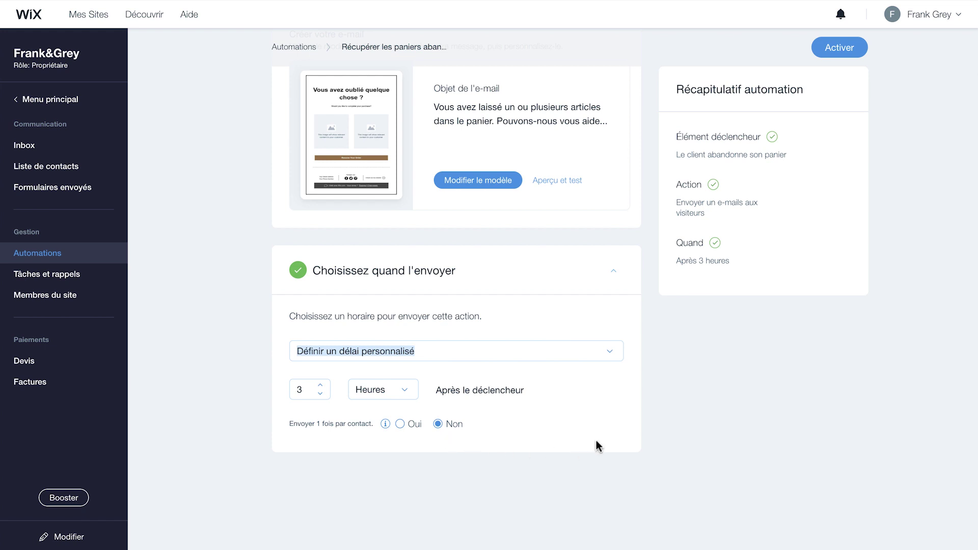
left_click(838, 51)
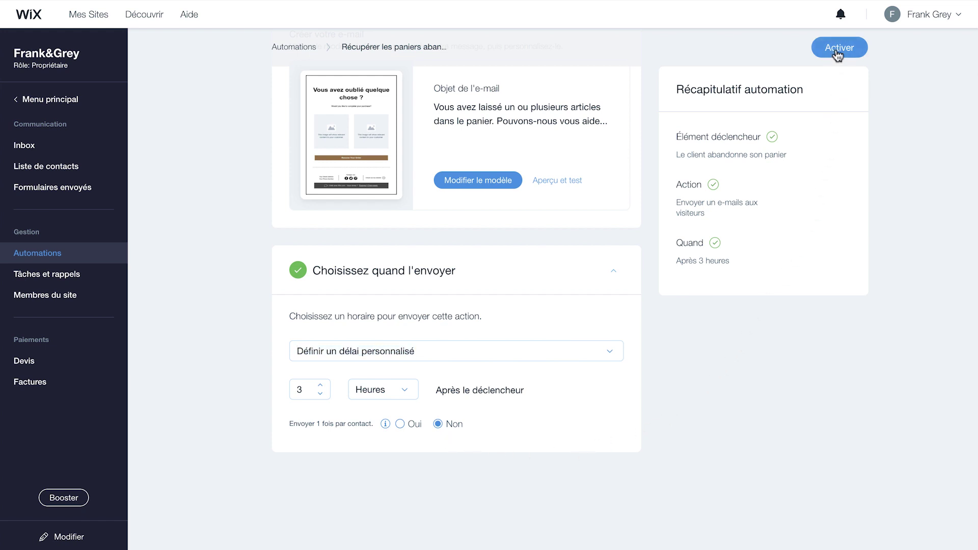